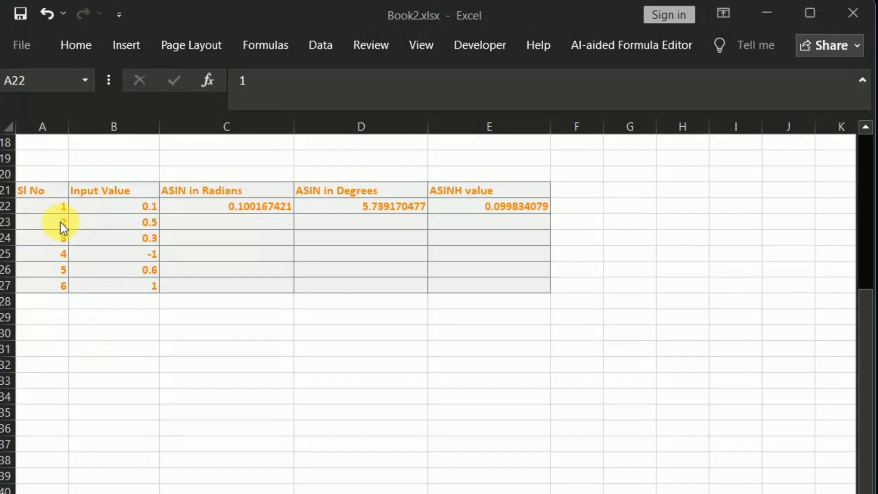
- Examine the first serial number and the entries in the Input Value column from B23 to B27
left_click(61, 208)
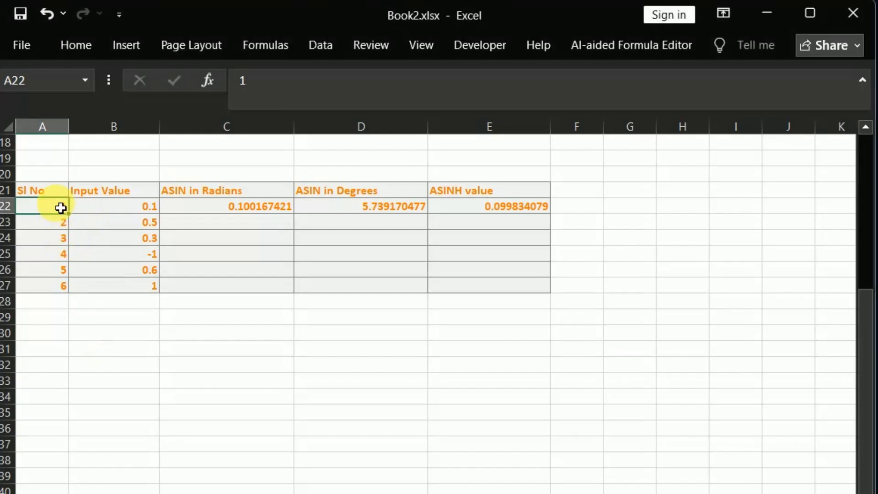
left_click(146, 229)
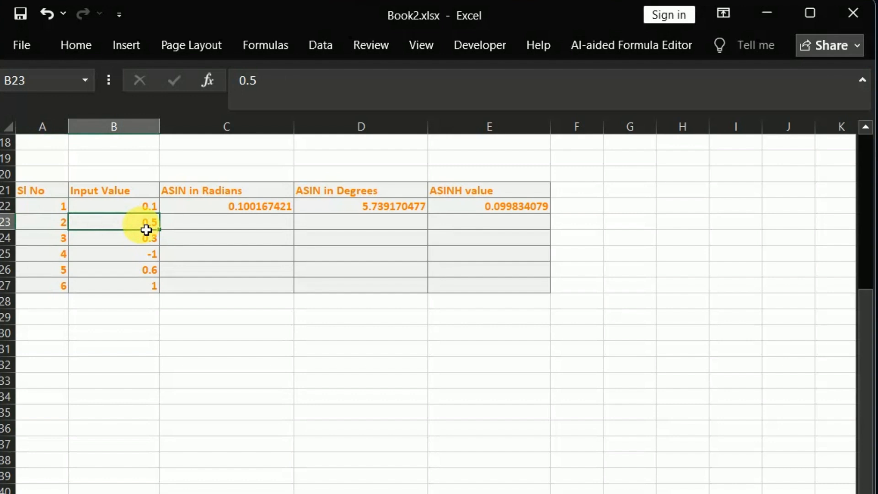
left_click(137, 254)
left_click(134, 238)
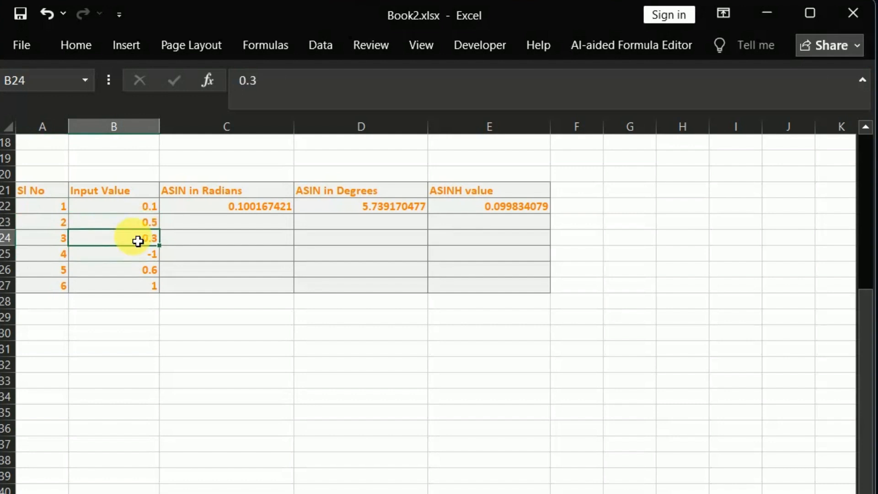
left_click(136, 259)
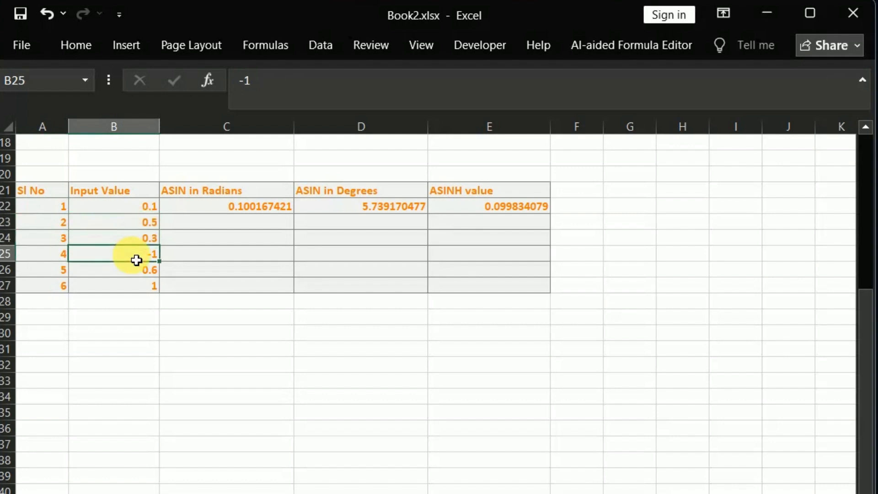
left_click(135, 284)
left_click(133, 273)
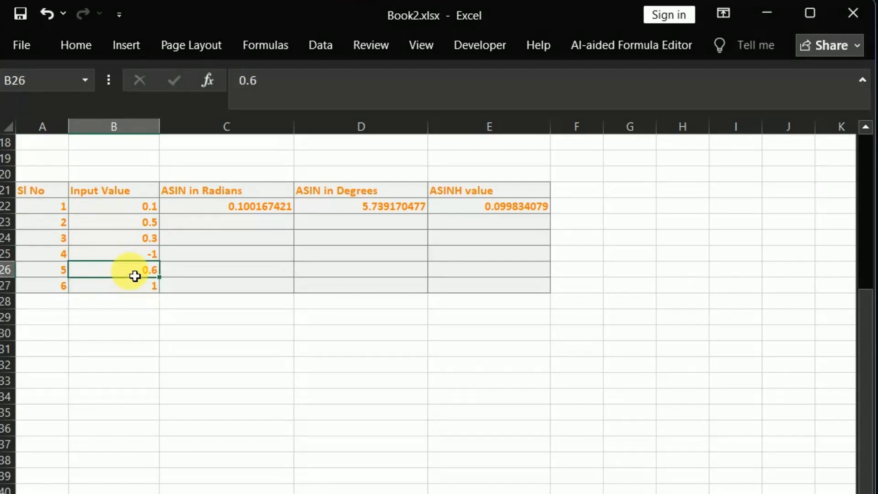
left_click(135, 290)
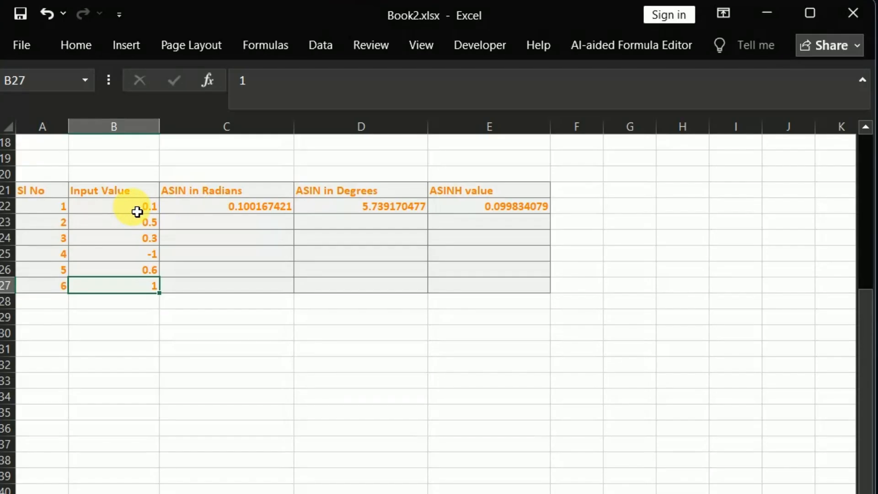
- Check the ASIN formula in C22 and fill it down the ASIN in Radians column through C27
left_click(193, 210)
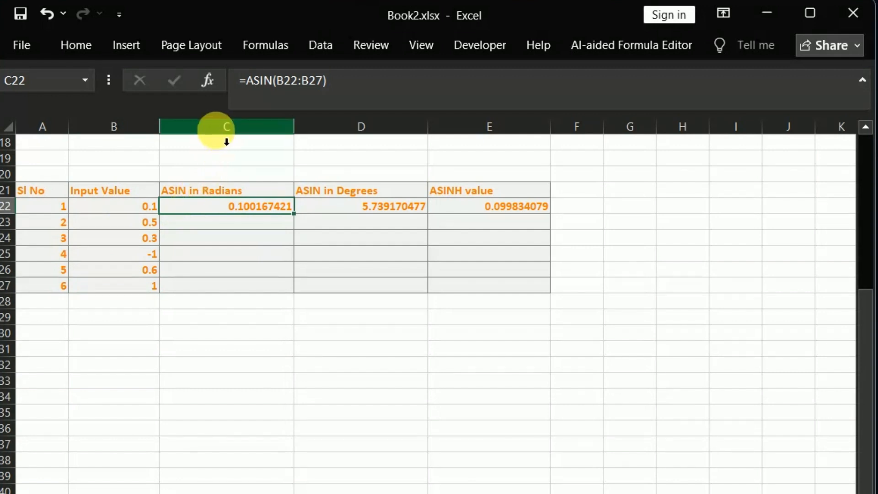
double_click(177, 209)
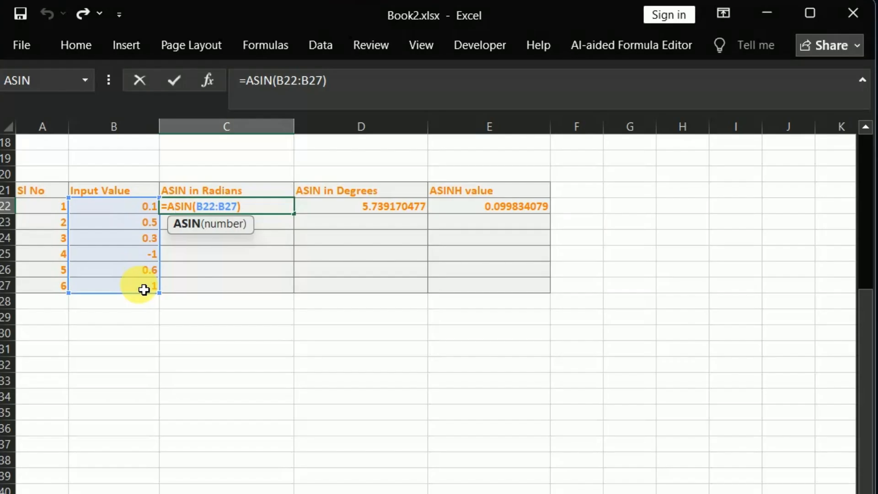
left_click(260, 209)
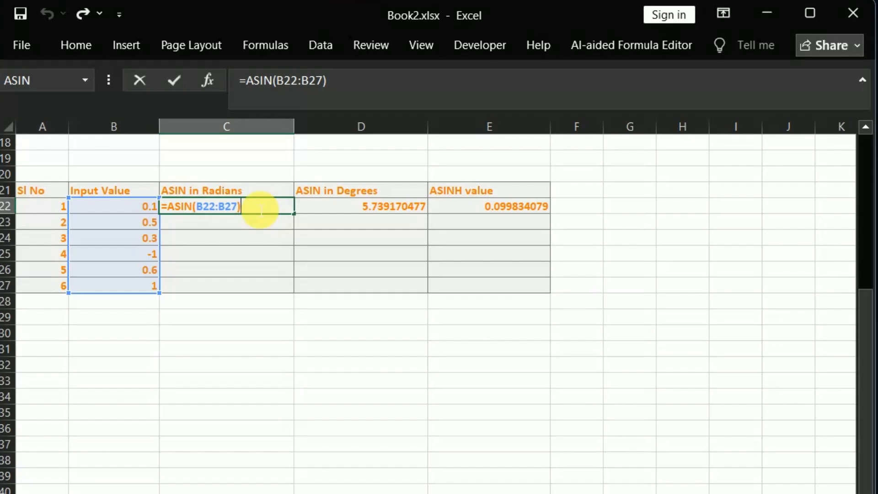
key("Return")
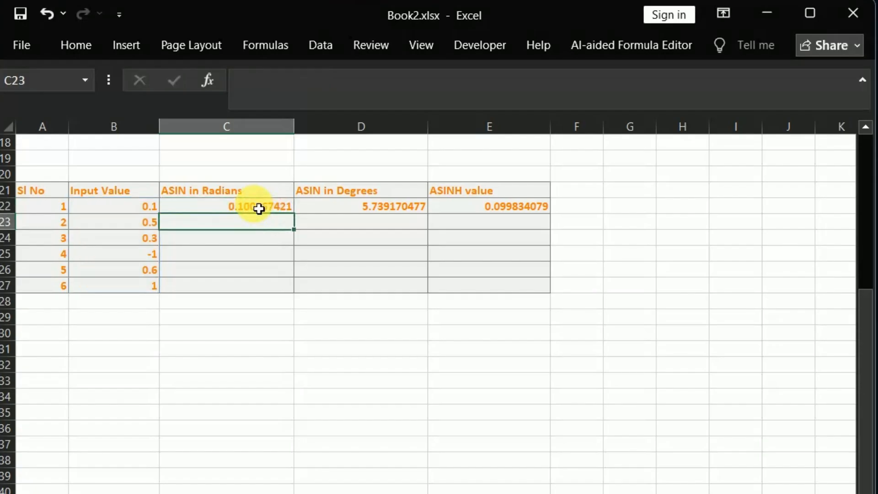
left_click(251, 209)
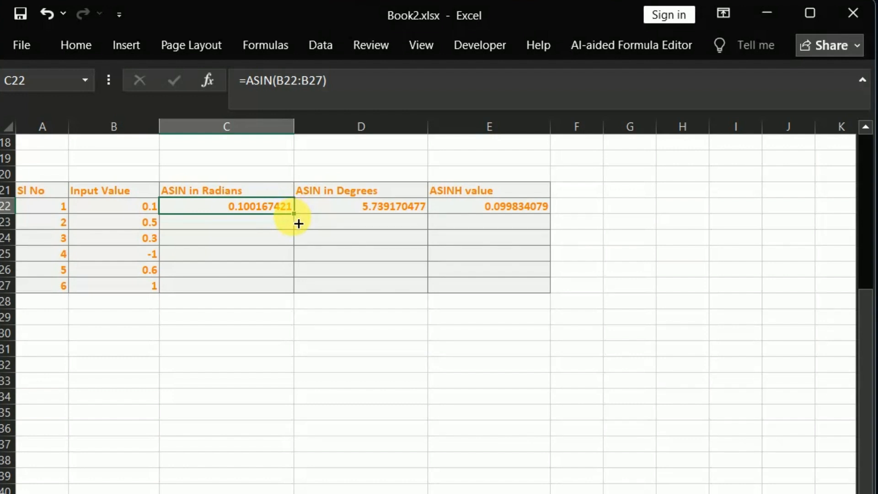
left_click_drag(298, 221, 307, 296)
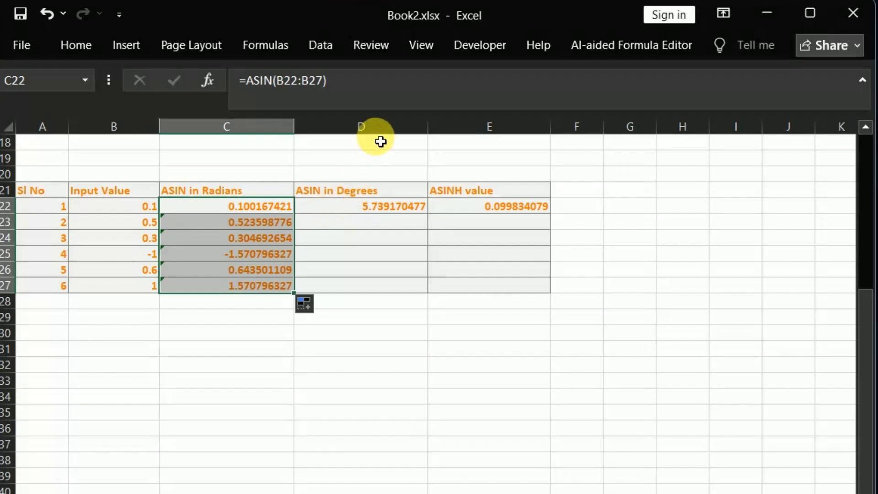
- Check the DEGREES formula in D22 and fill it down the ASIN in Degrees column through D27
left_click(334, 213)
double_click(334, 213)
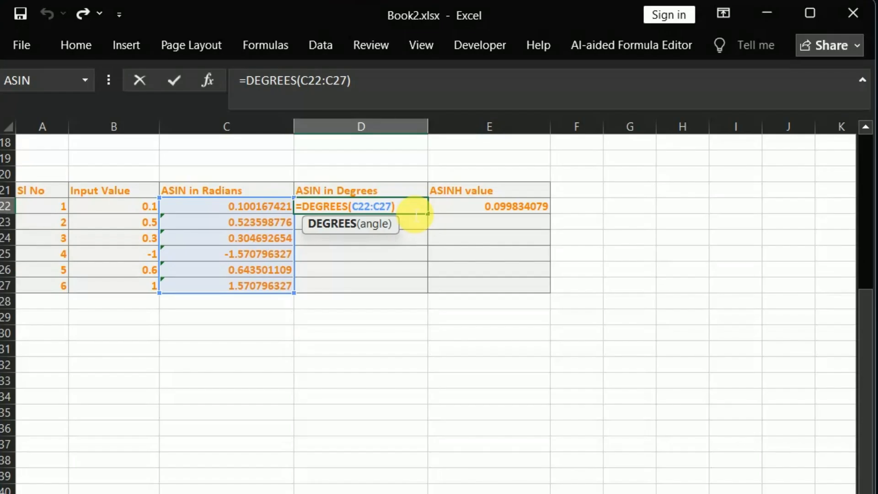
key("End")
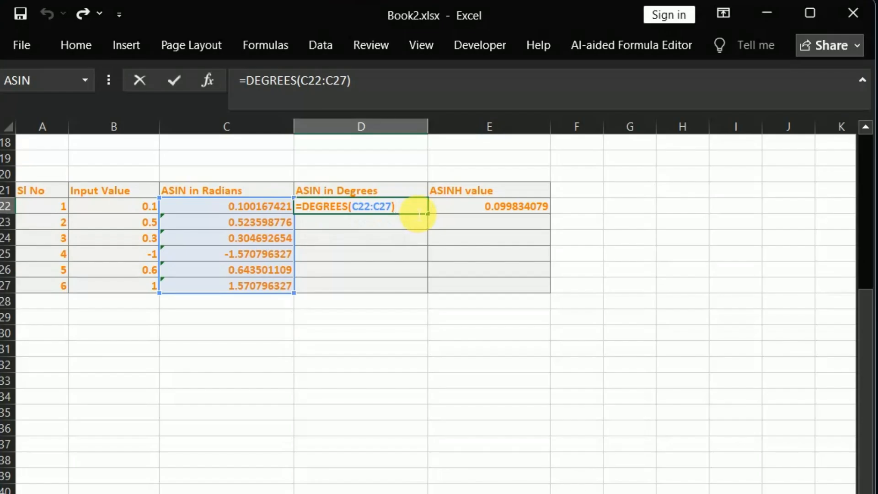
key("Return")
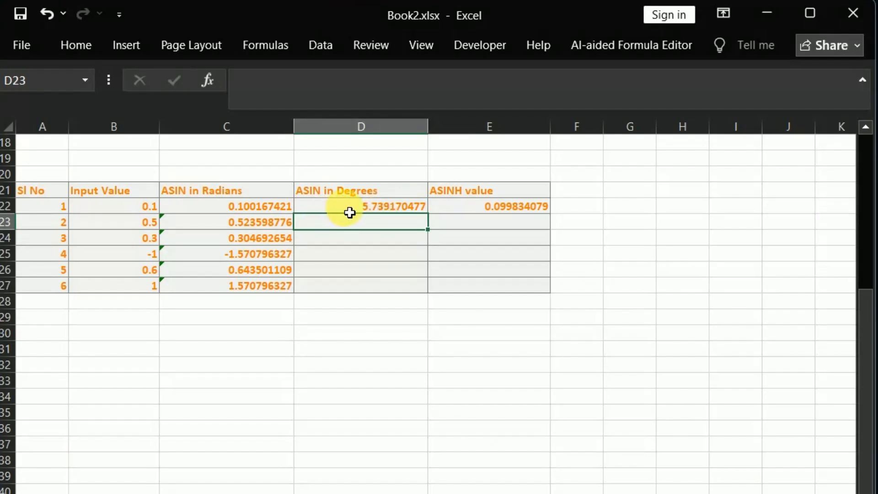
left_click(425, 211)
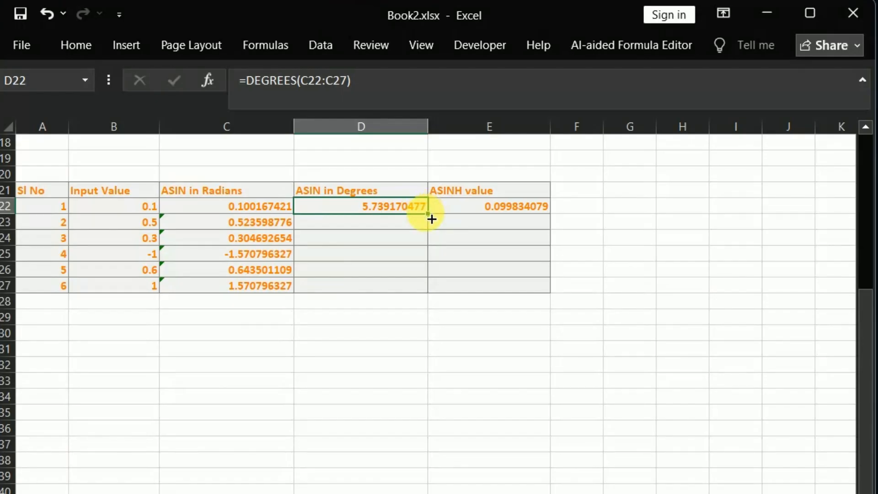
left_click(428, 214)
left_click_drag(432, 219, 440, 295)
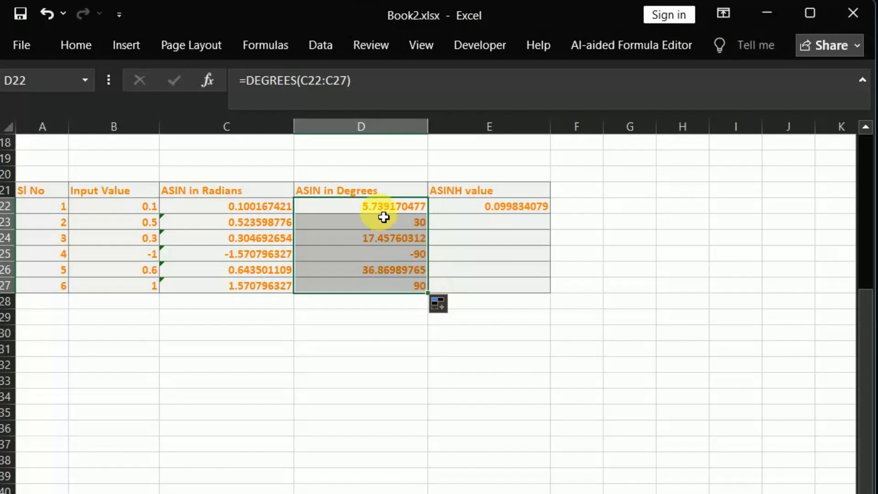
- Review the cell range referenced by the DEGREES formula in D22
double_click(359, 208)
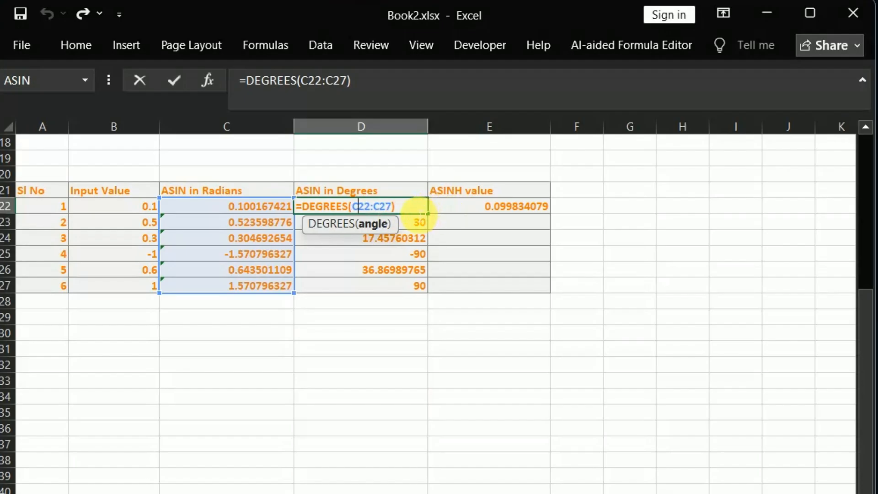
left_click(418, 214)
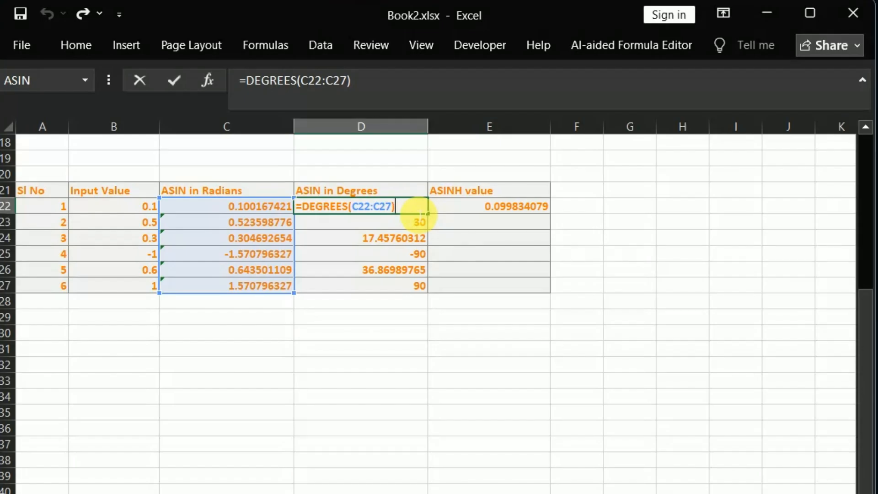
left_click(72, 310)
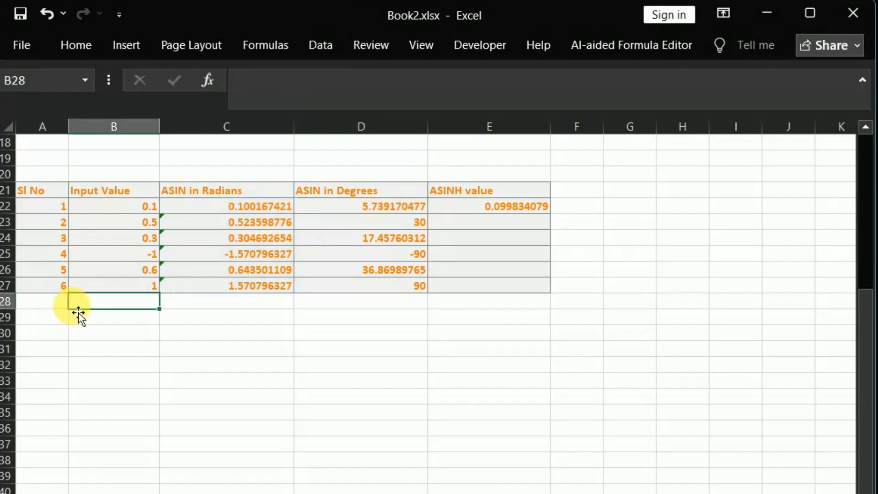
- Check the ASINH formula in E22 and fill it down the ASINH value column through E27
left_click(470, 210)
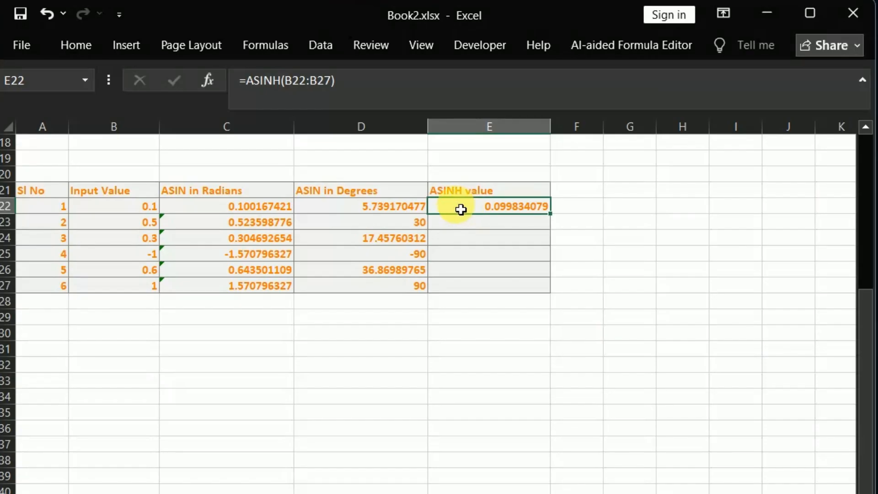
double_click(455, 208)
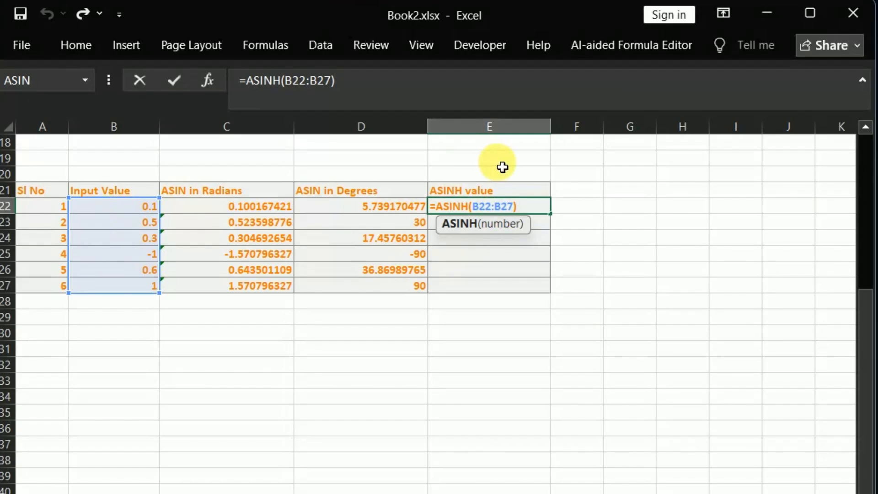
left_click(537, 213)
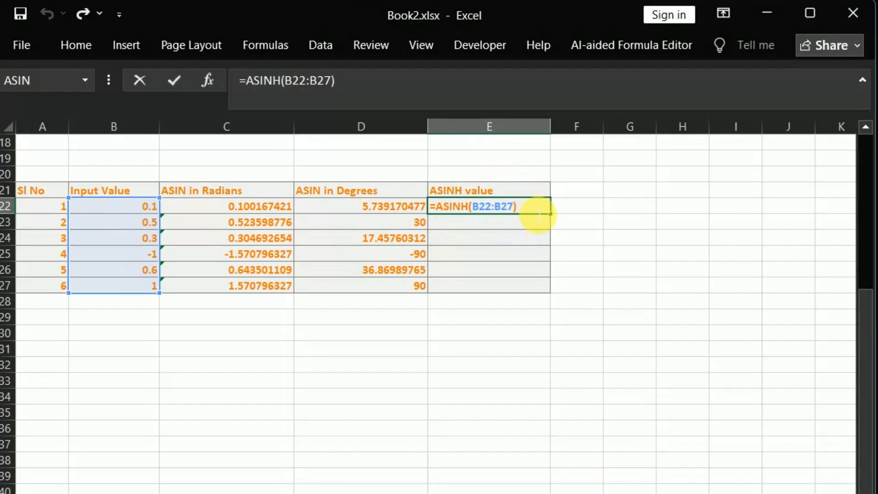
key("Return")
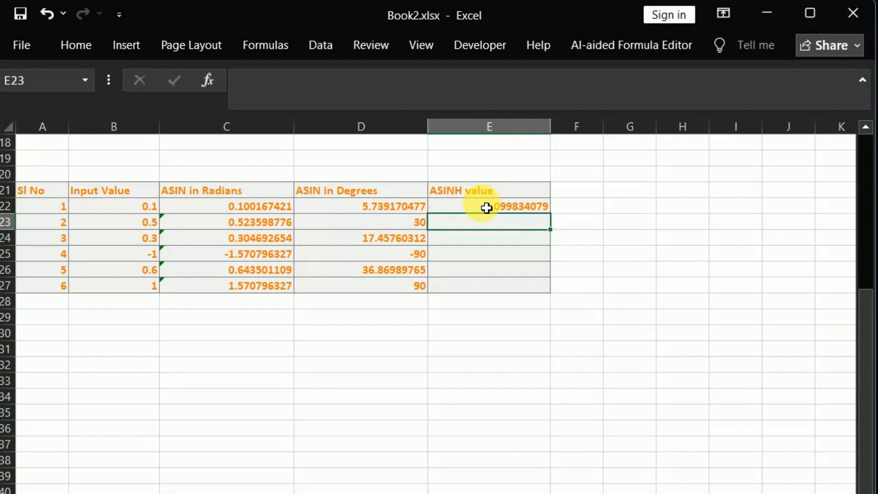
left_click(533, 210)
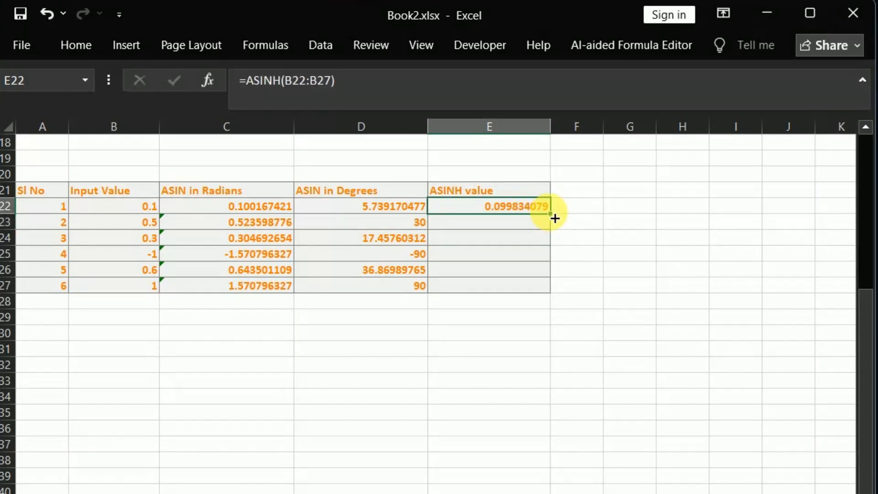
left_click_drag(555, 219, 566, 300)
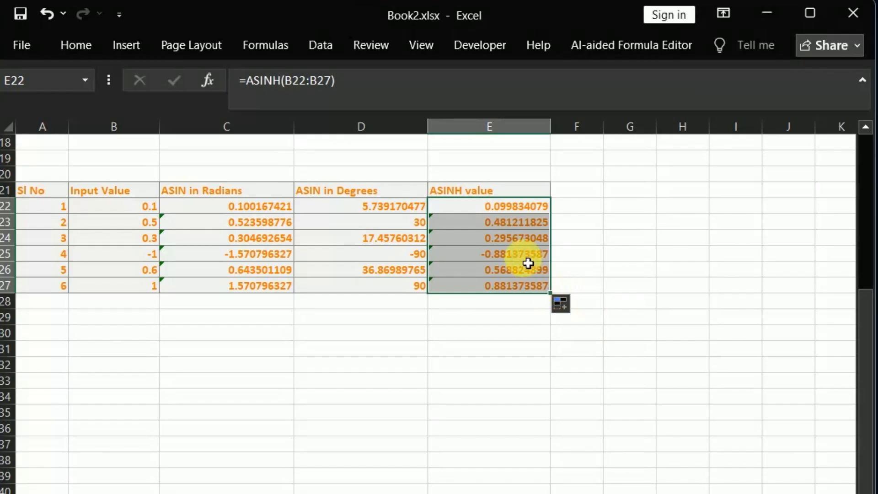
left_click(576, 212)
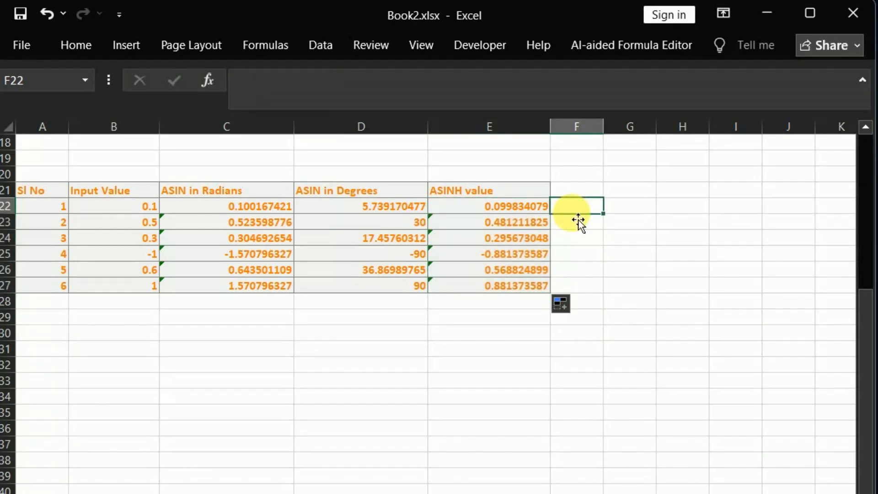
left_click(30, 188)
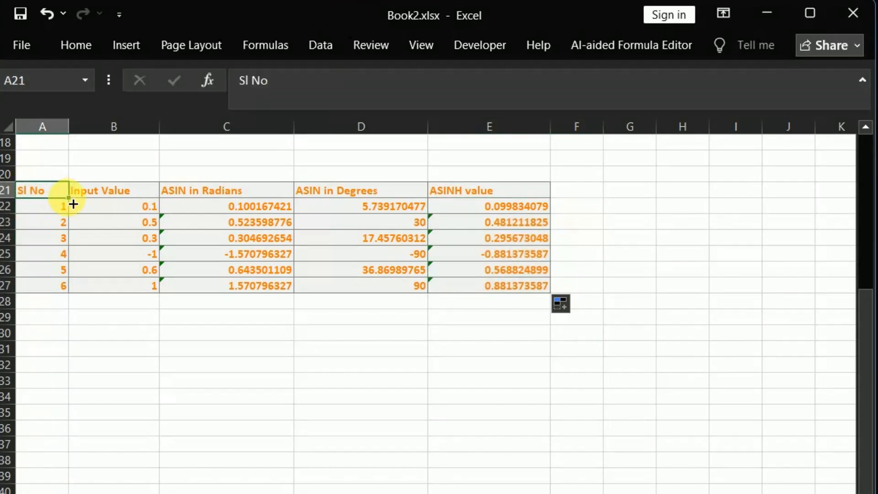
left_click_drag(72, 201, 531, 493)
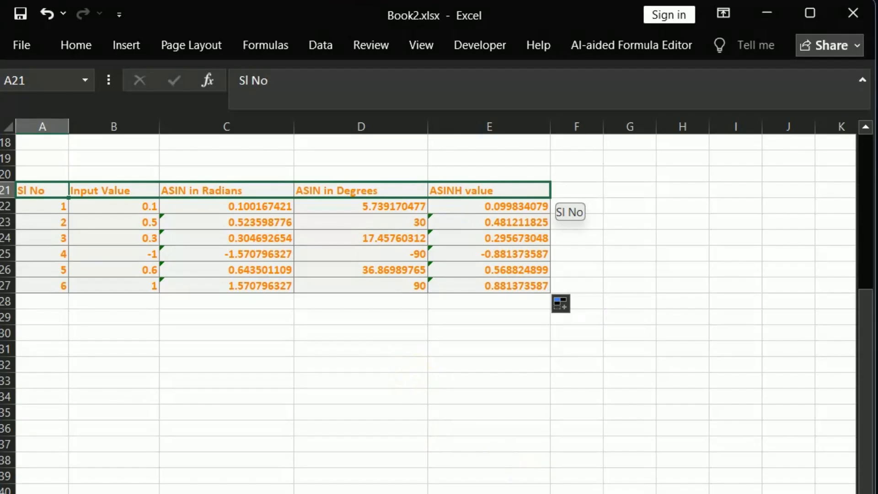
left_click_drag(530, 493, 555, 319)
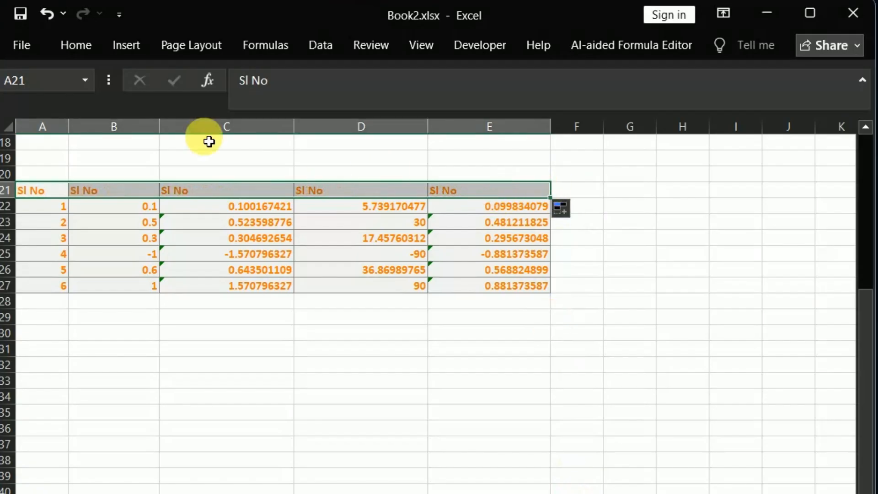
left_click(46, 13)
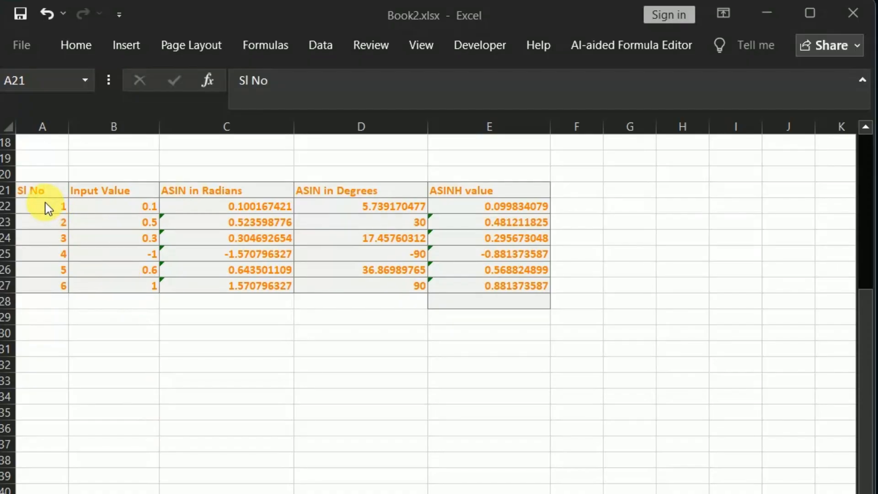
- Apply the Neutral cell style to the range A21:E28
left_click(80, 45)
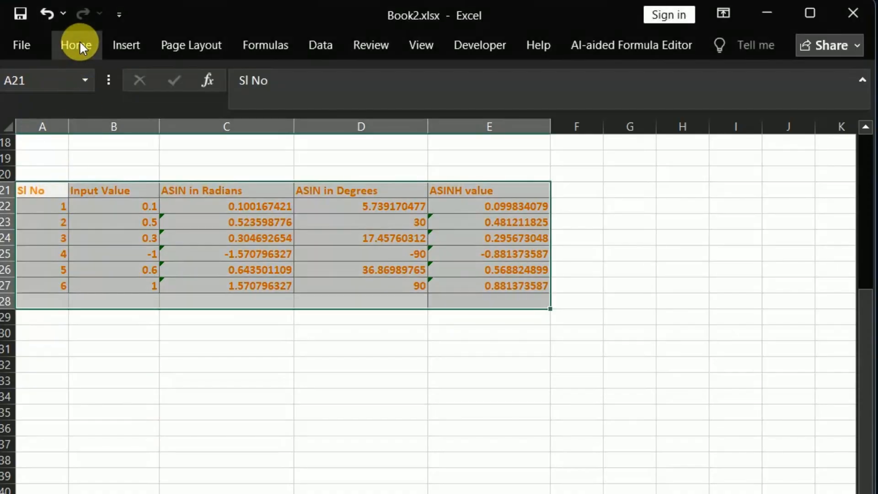
left_click(80, 44)
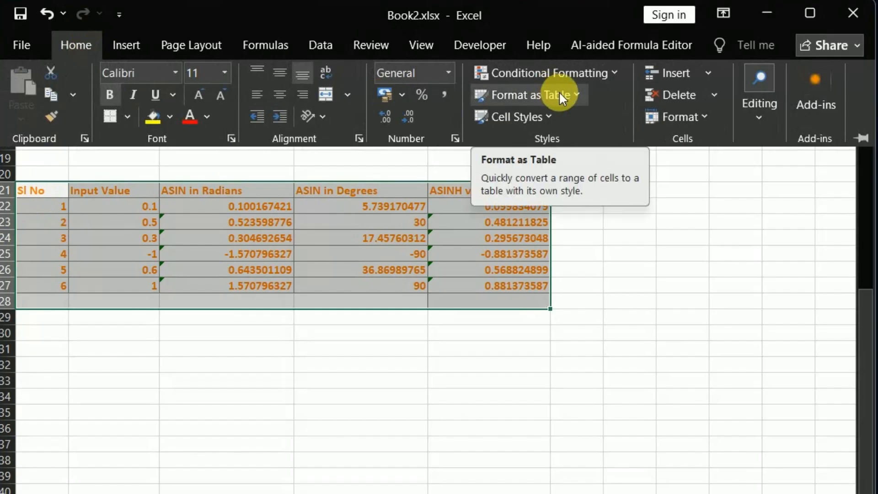
left_click(543, 115)
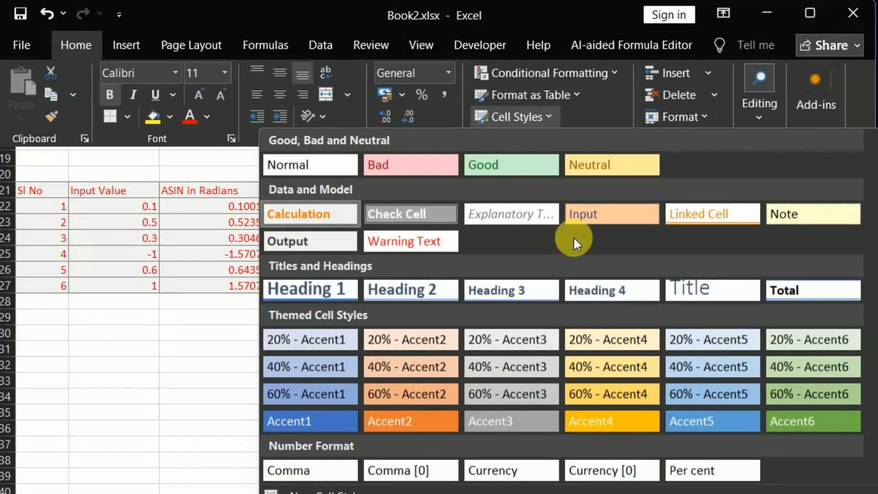
left_click(594, 166)
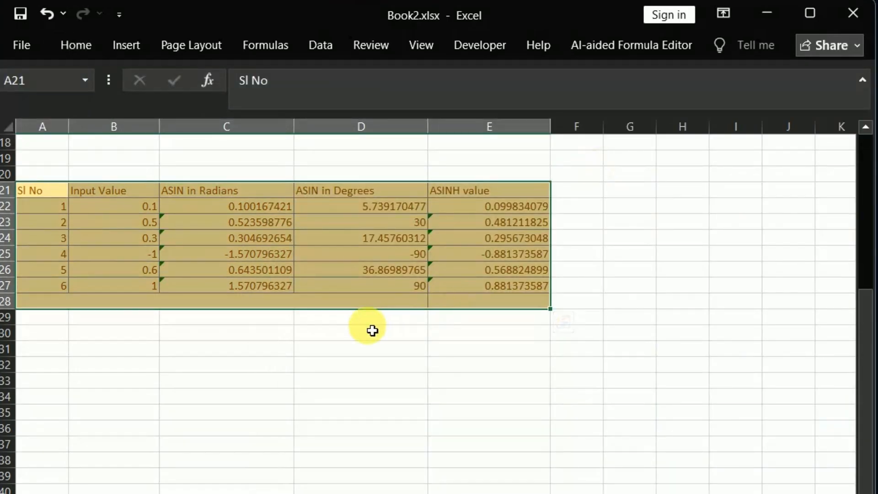
left_click(372, 330)
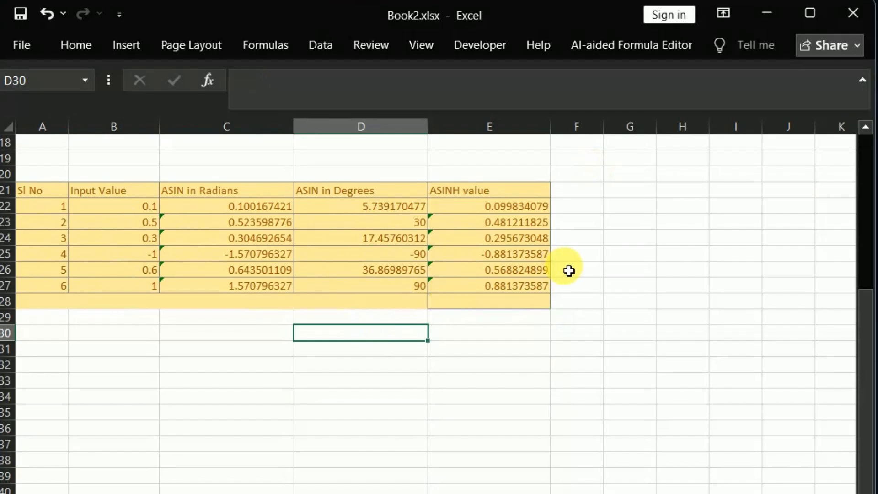